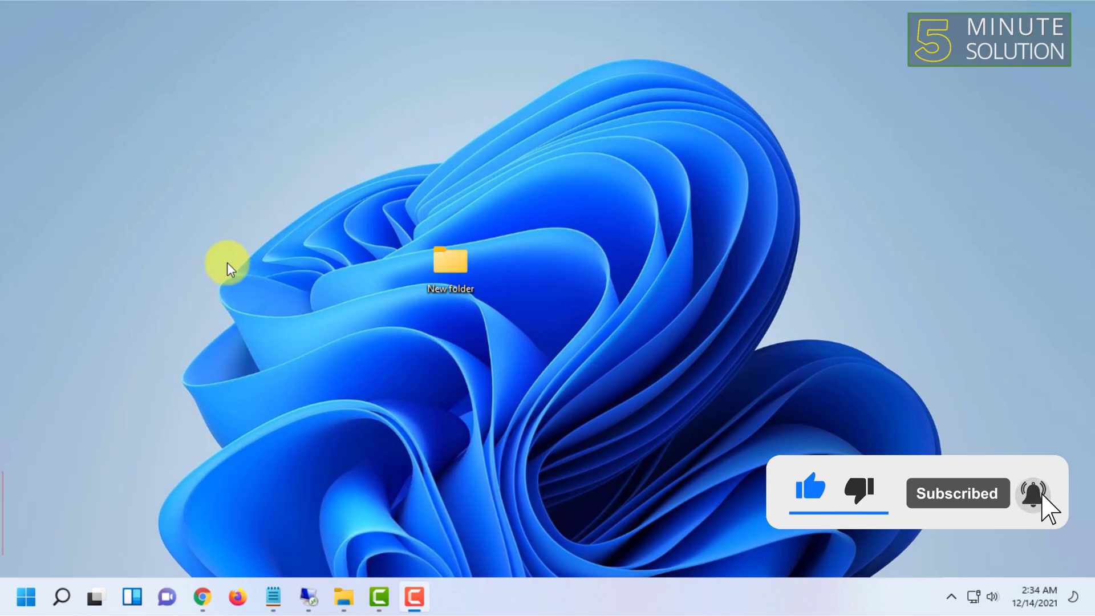
# - Drag the New folder icon rightward across the desktop toward the wallpaper centre
pyautogui.rightClick(451, 269)
pyautogui.click(352, 298)
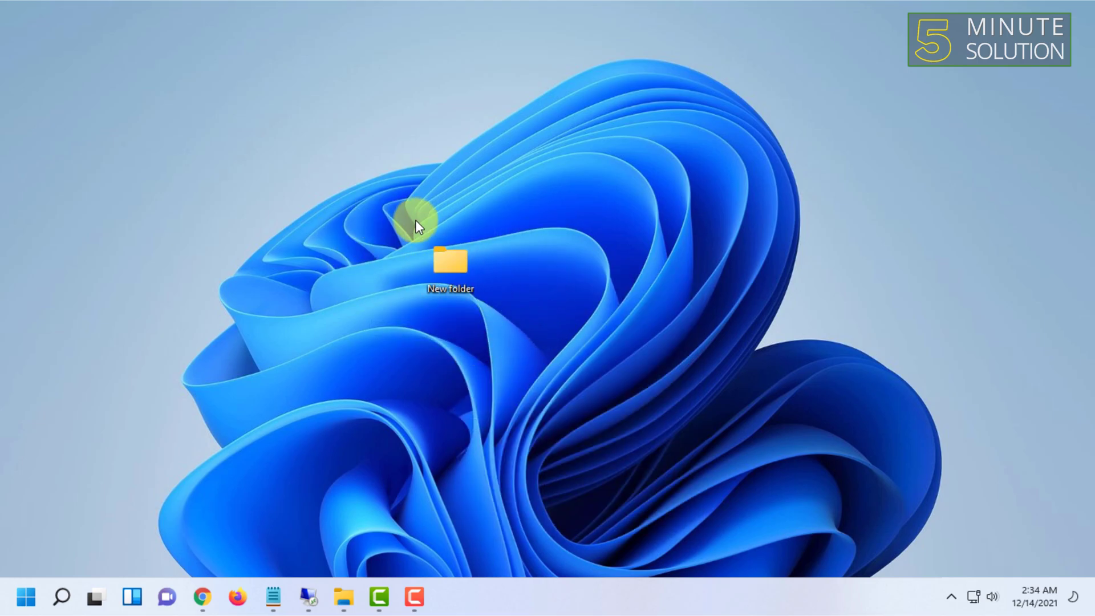
pyautogui.moveTo(472, 272); pyautogui.dragTo(560, 238)
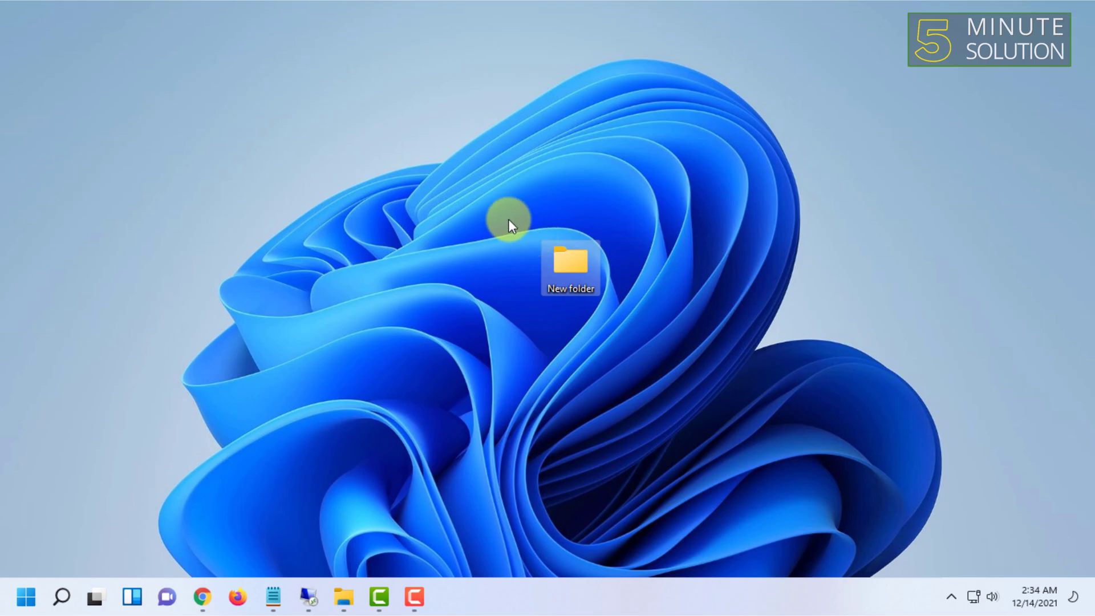
# - Open New folder's Properties, move the dialog up-left, and show its Customize options
pyautogui.rightClick(561, 254)
pyautogui.click(644, 433)
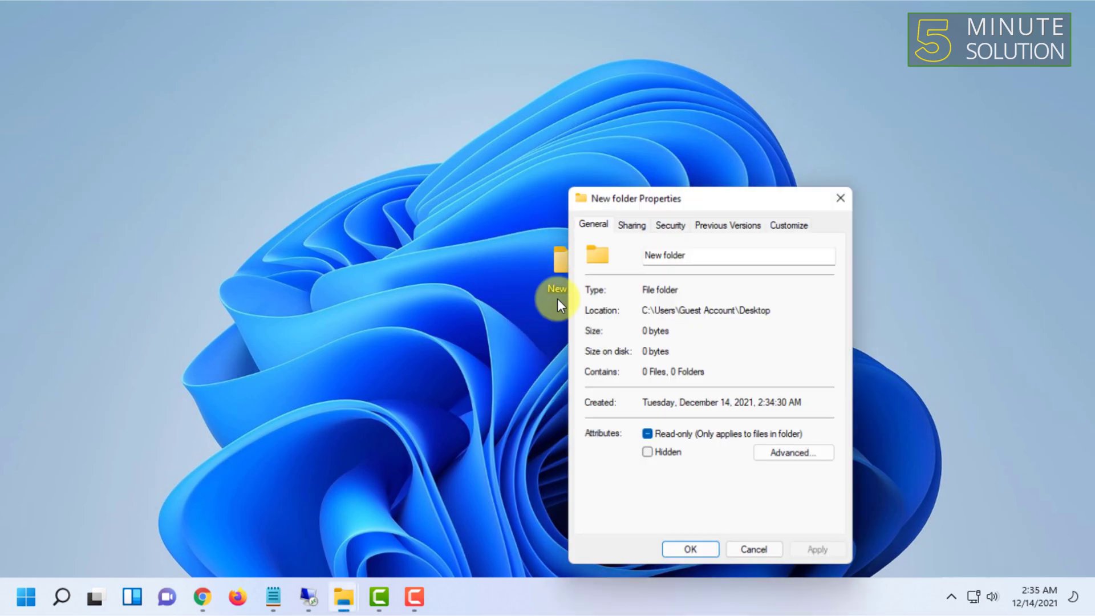
pyautogui.moveTo(636, 193); pyautogui.dragTo(575, 120)
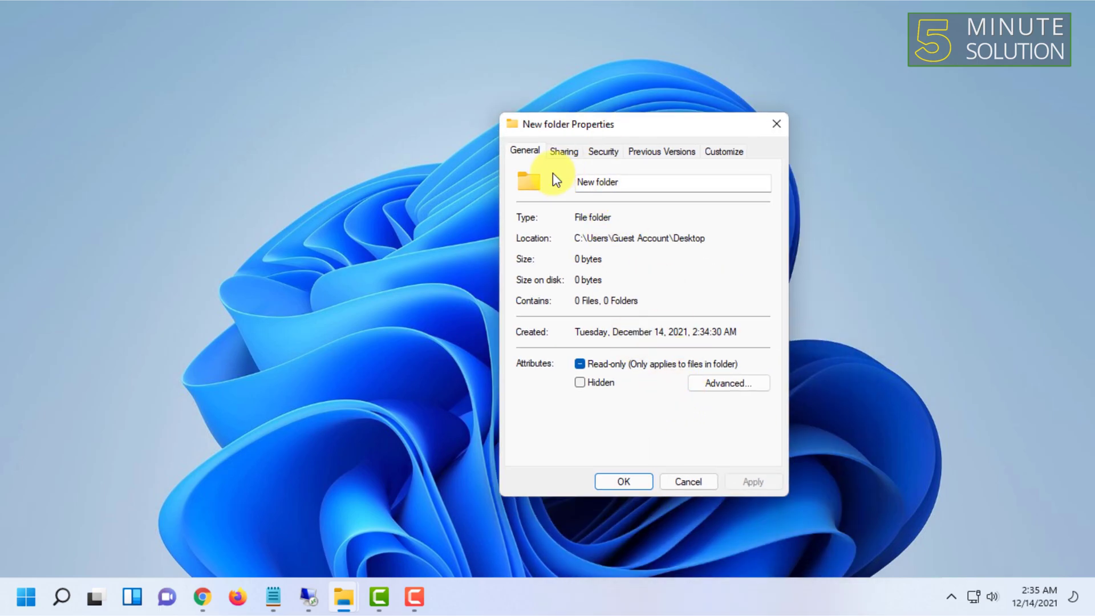
pyautogui.click(723, 151)
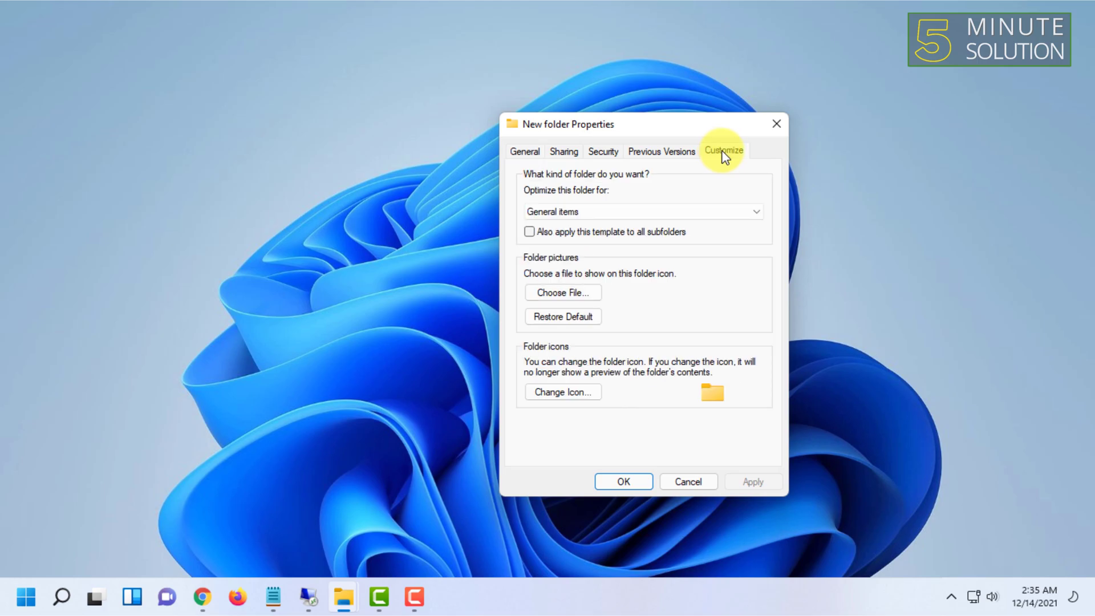
# - Bring up the Change Icon list of SHELL32 icons and scroll through it
pyautogui.click(547, 395)
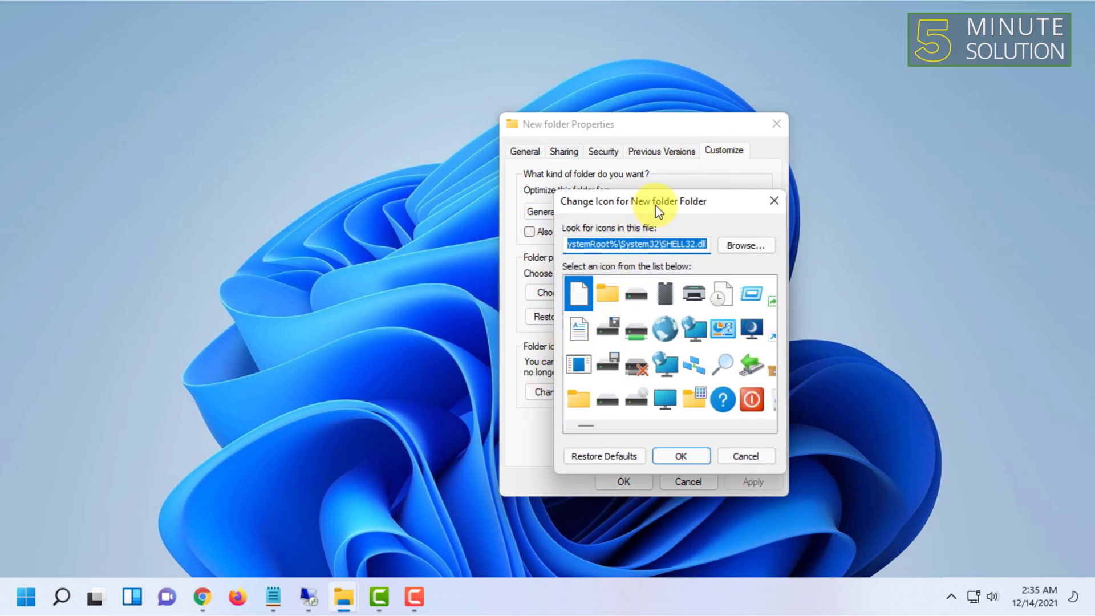
pyautogui.moveTo(656, 210); pyautogui.dragTo(475, 197)
pyautogui.hscroll(3, 509, 346)
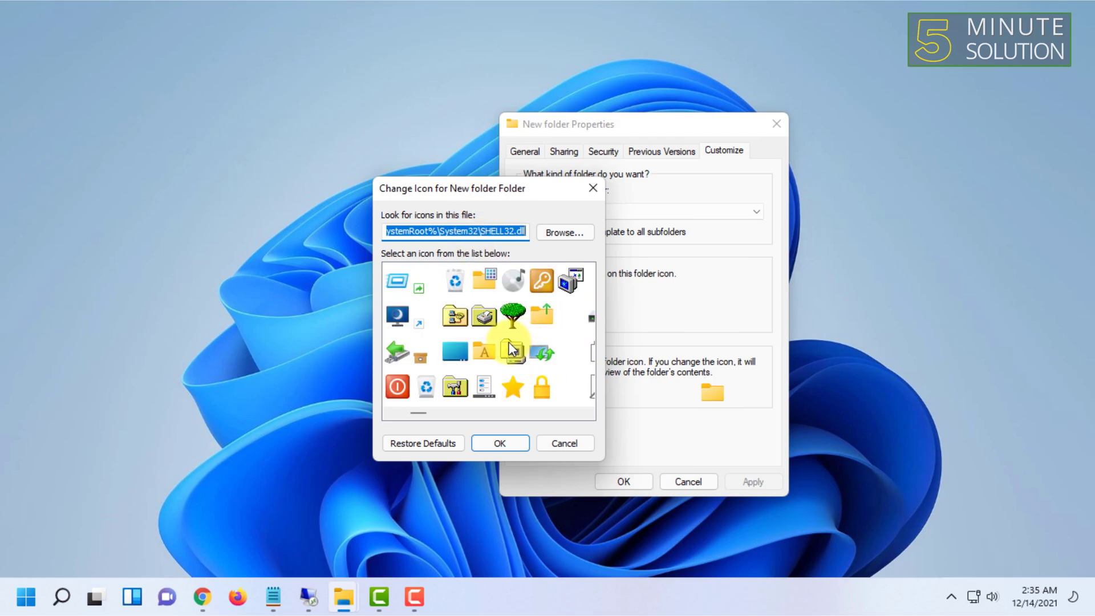
pyautogui.hscroll(2, 490, 338)
pyautogui.hscroll(2, 489, 339)
pyautogui.hscroll(2, 490, 339)
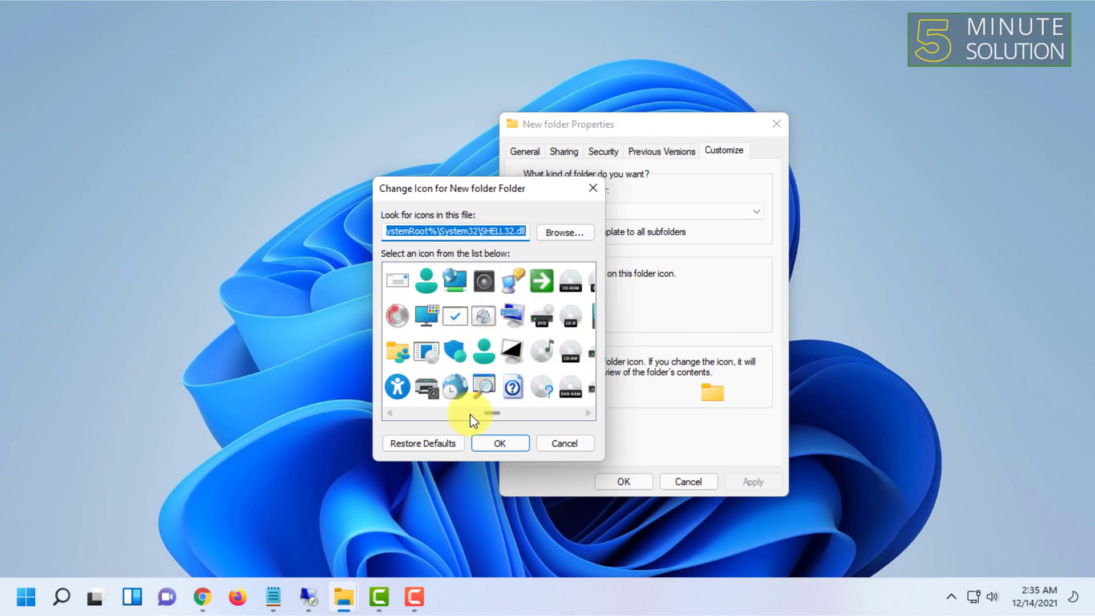
pyautogui.moveTo(492, 413); pyautogui.dragTo(474, 260)
# - Browse for an icon file in the Downloads folder, filtered to Icon files
pyautogui.click(542, 232)
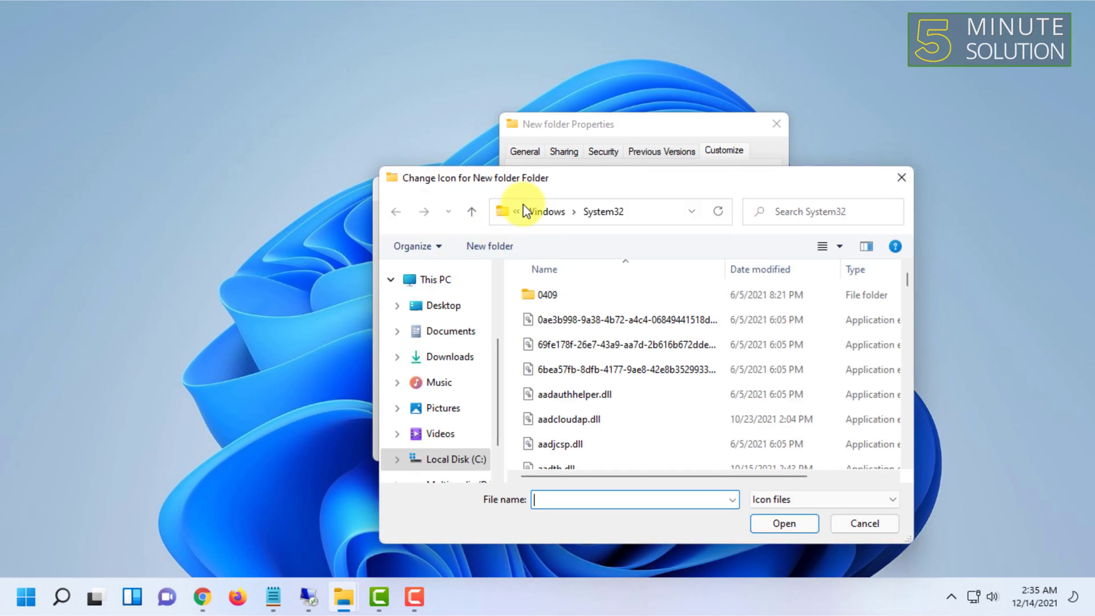
pyautogui.moveTo(542, 187); pyautogui.dragTo(506, 145)
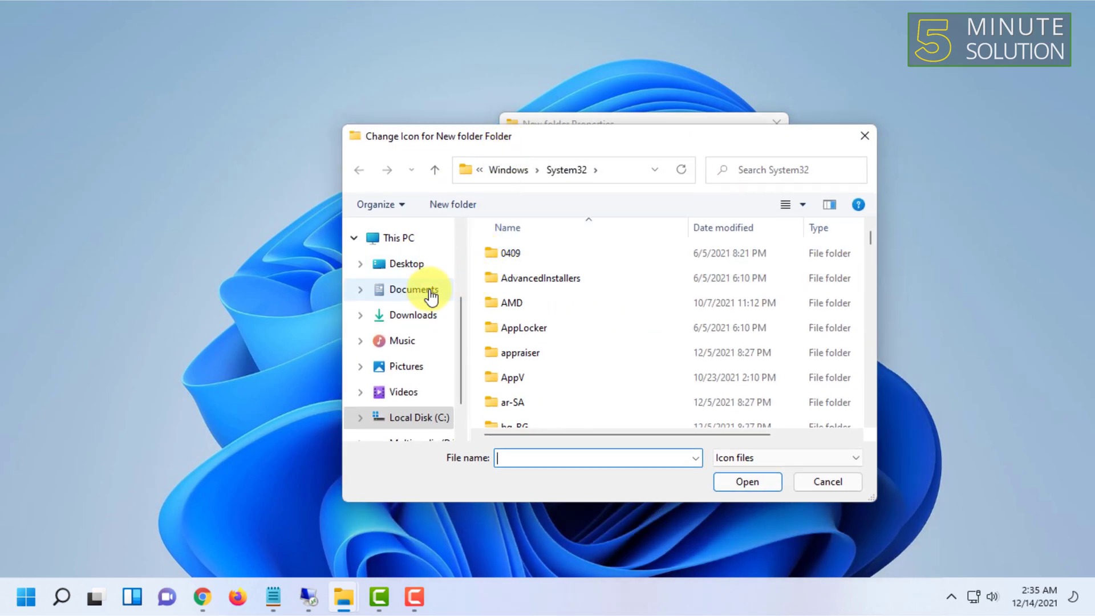
pyautogui.click(428, 316)
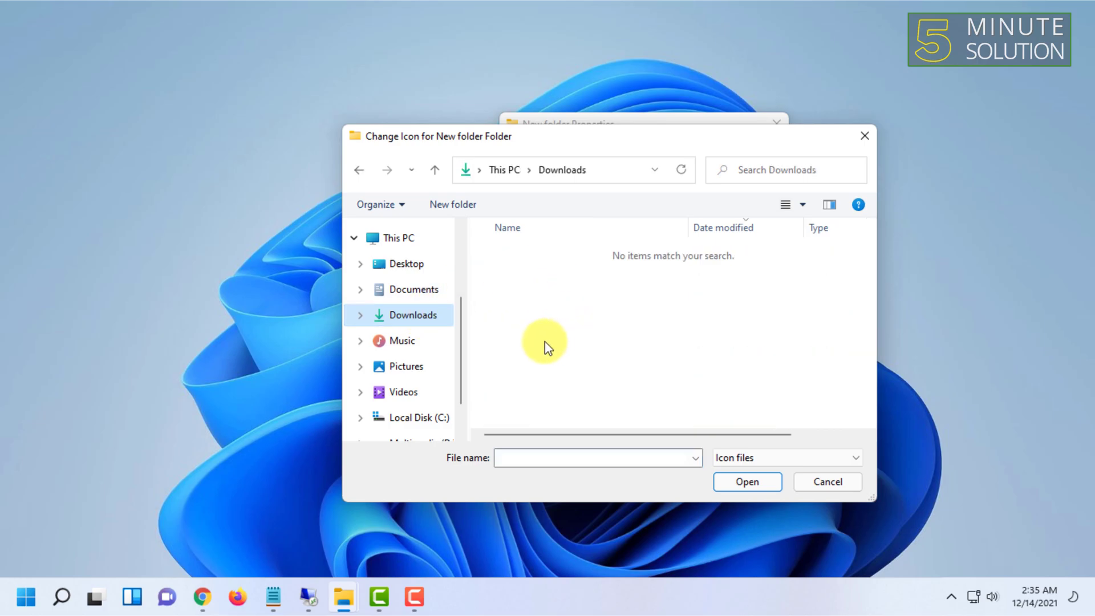
pyautogui.click(734, 456)
pyautogui.click(745, 469)
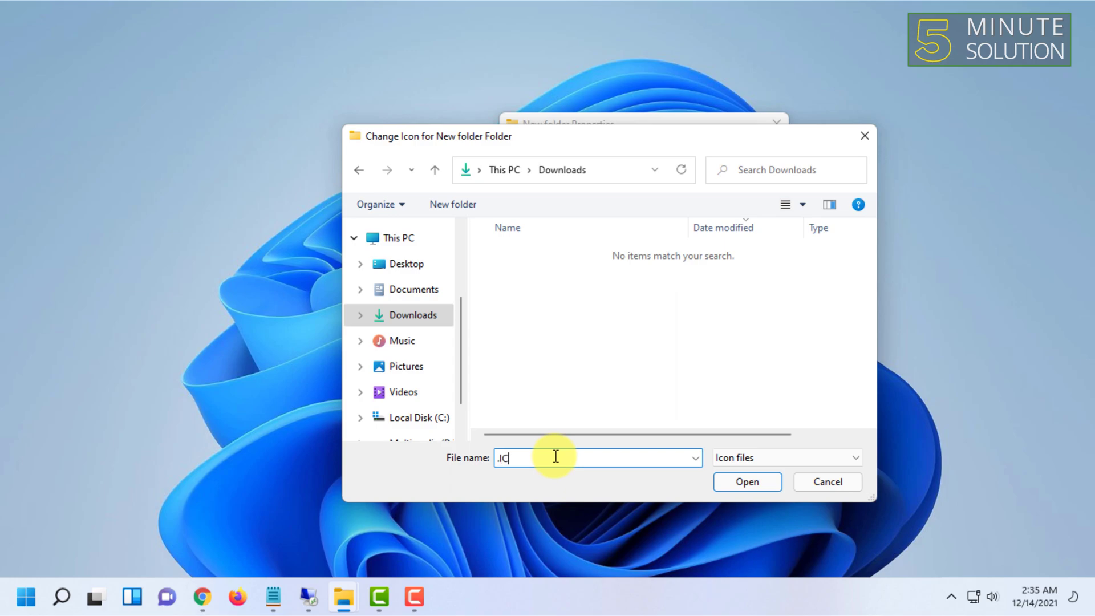
# - Fail to open a .ICO file, cancel browsing, and accept the blank-page icon
pyautogui.moveTo(560, 461); pyautogui.dragTo(421, 458)
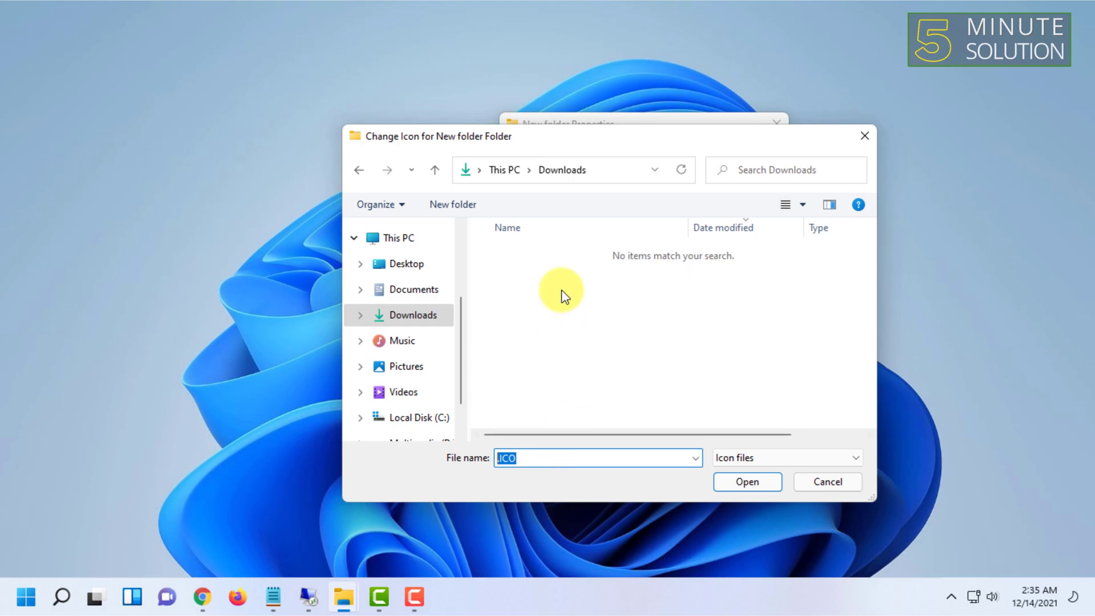
pyautogui.click(724, 479)
pyautogui.click(625, 305)
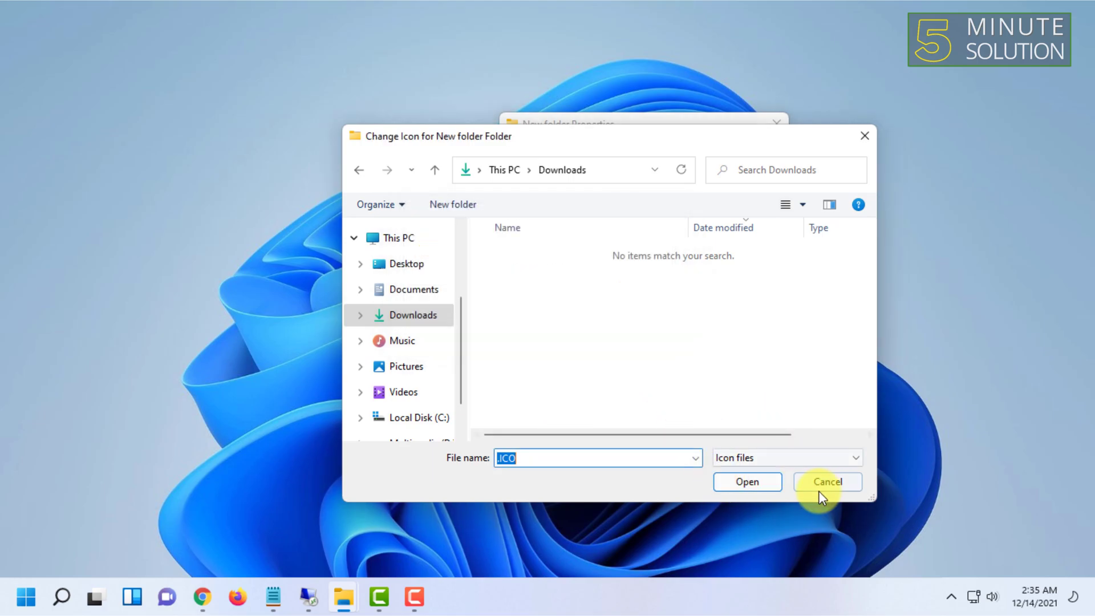
pyautogui.click(826, 481)
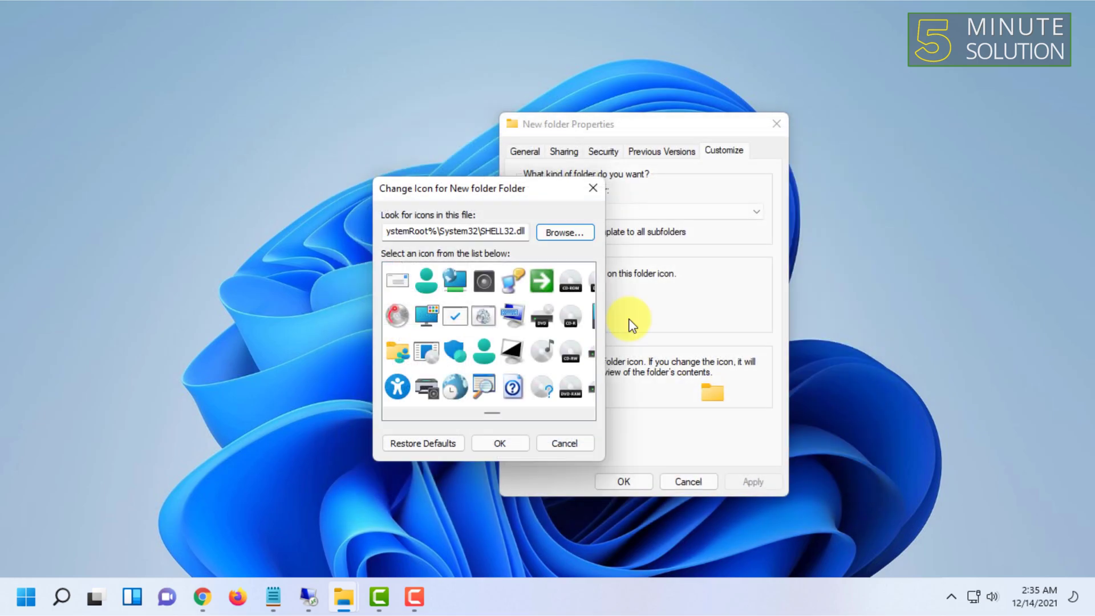
pyautogui.click(493, 442)
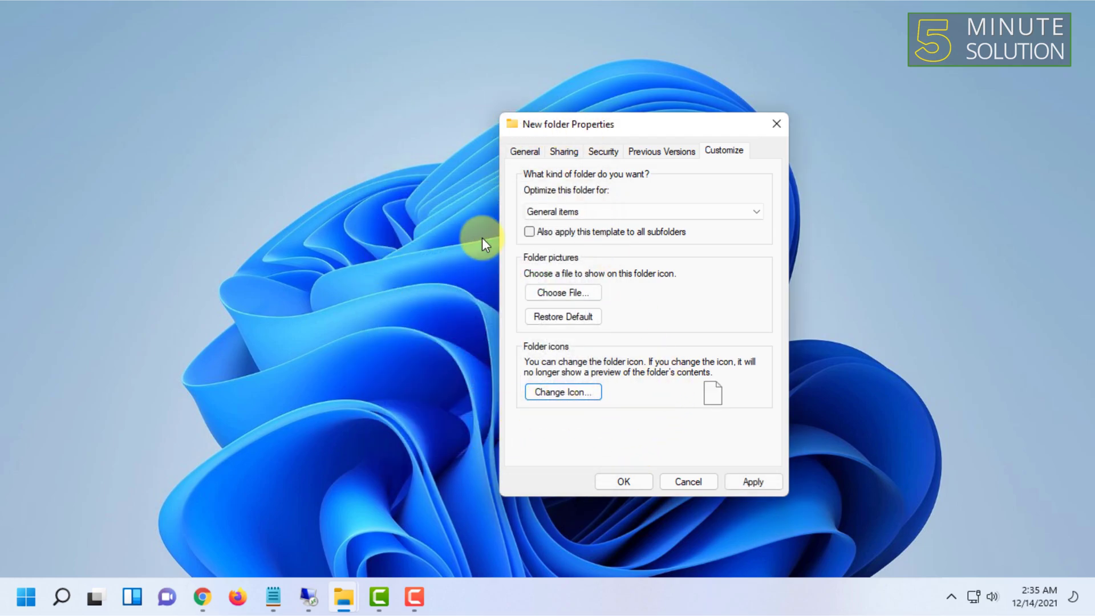
# - Choose the SHELL32 printer icon for New folder, confirm it, and apply the change
pyautogui.click(563, 391)
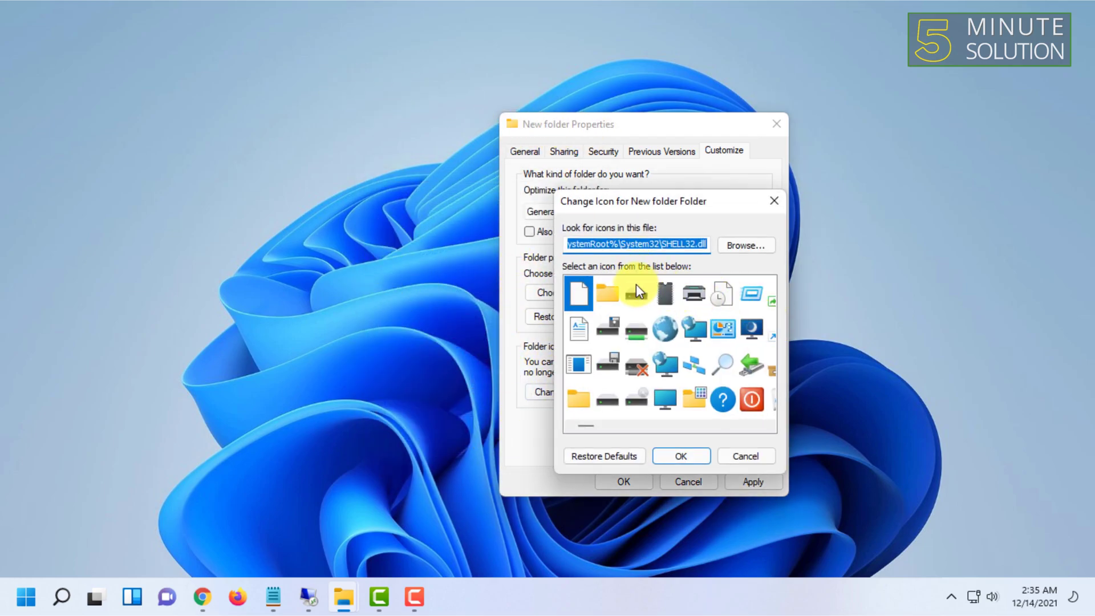
pyautogui.scroll(-2, 684, 364)
pyautogui.scroll(-2, 692, 357)
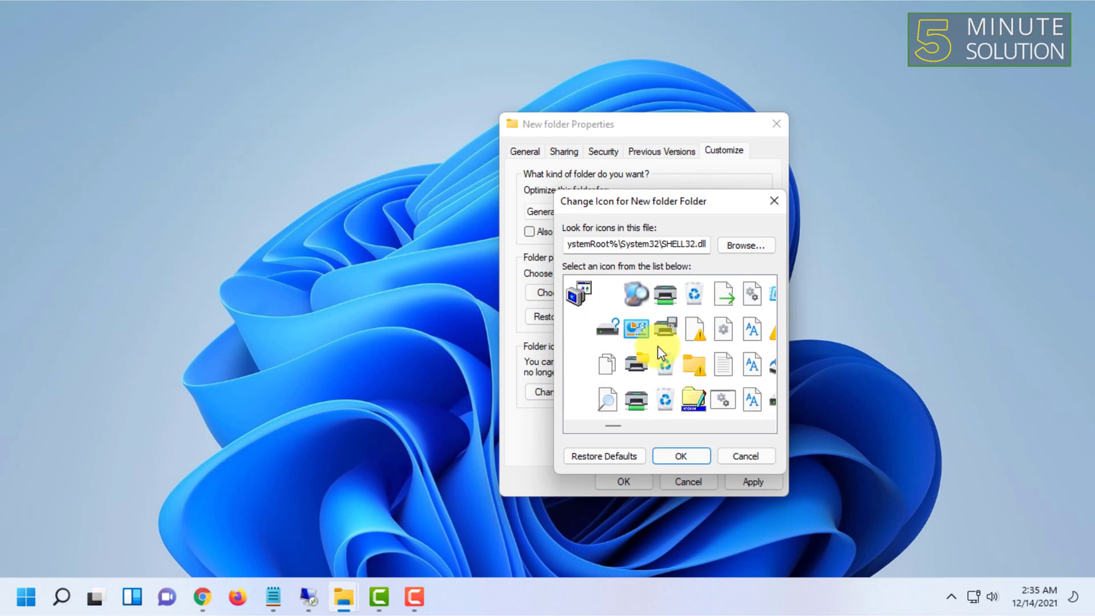
pyautogui.click(642, 327)
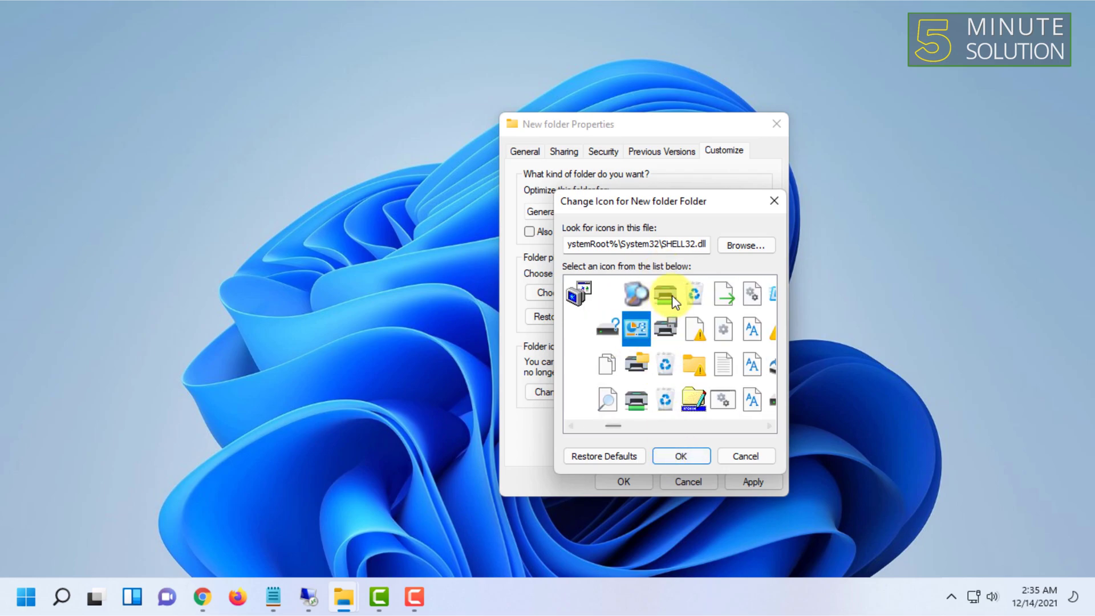
pyautogui.scroll(-2, 667, 310)
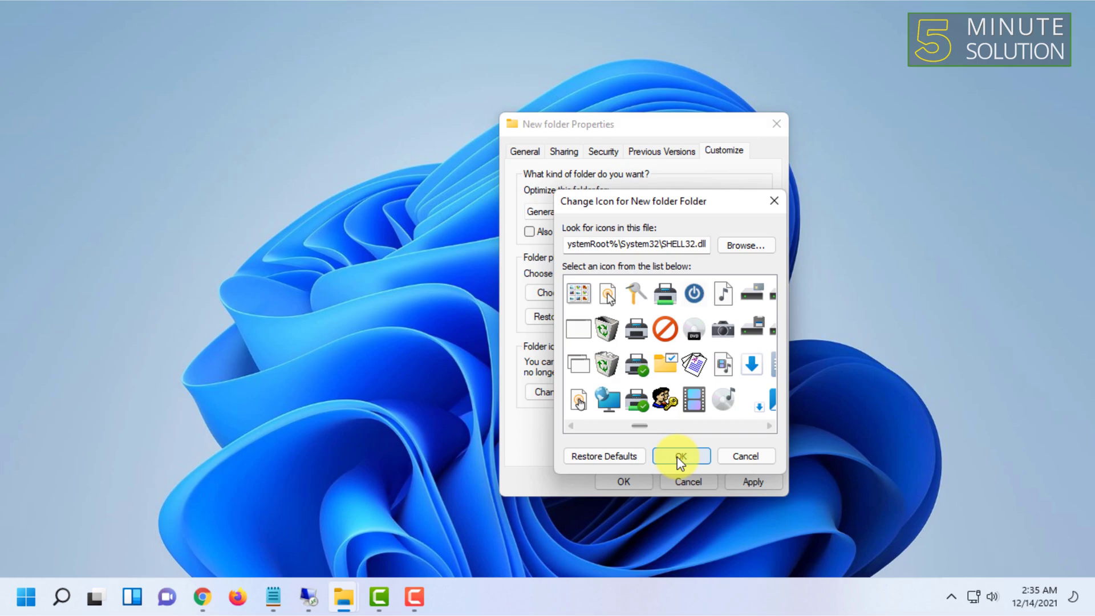
pyautogui.click(689, 366)
pyautogui.click(665, 294)
pyautogui.click(684, 456)
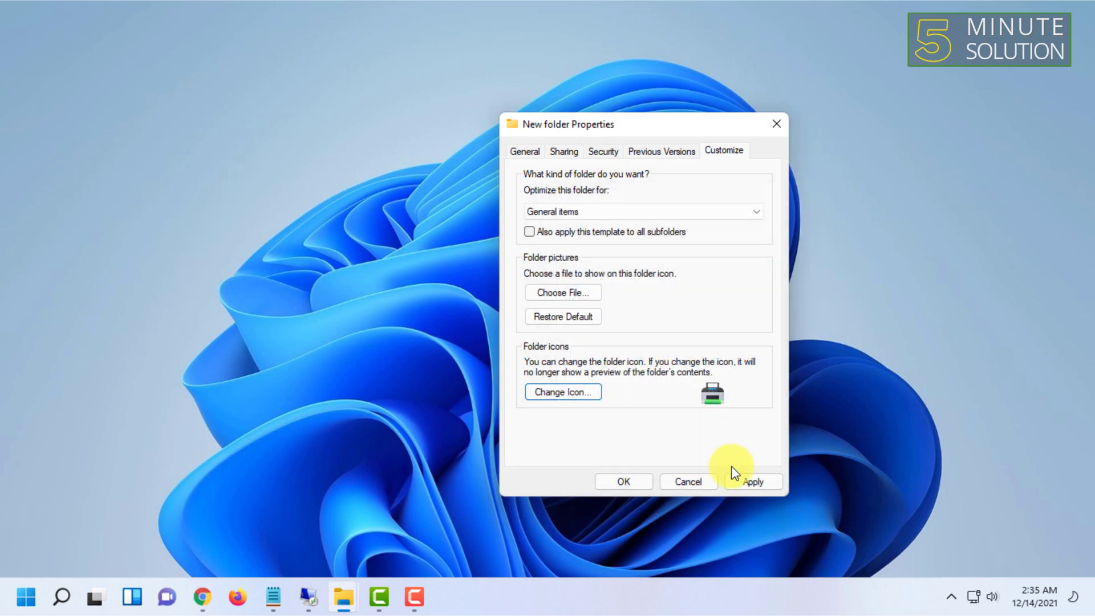
pyautogui.click(749, 481)
# - Close Properties, refresh the desktop, and select New folder to see its printer icon
pyautogui.click(620, 481)
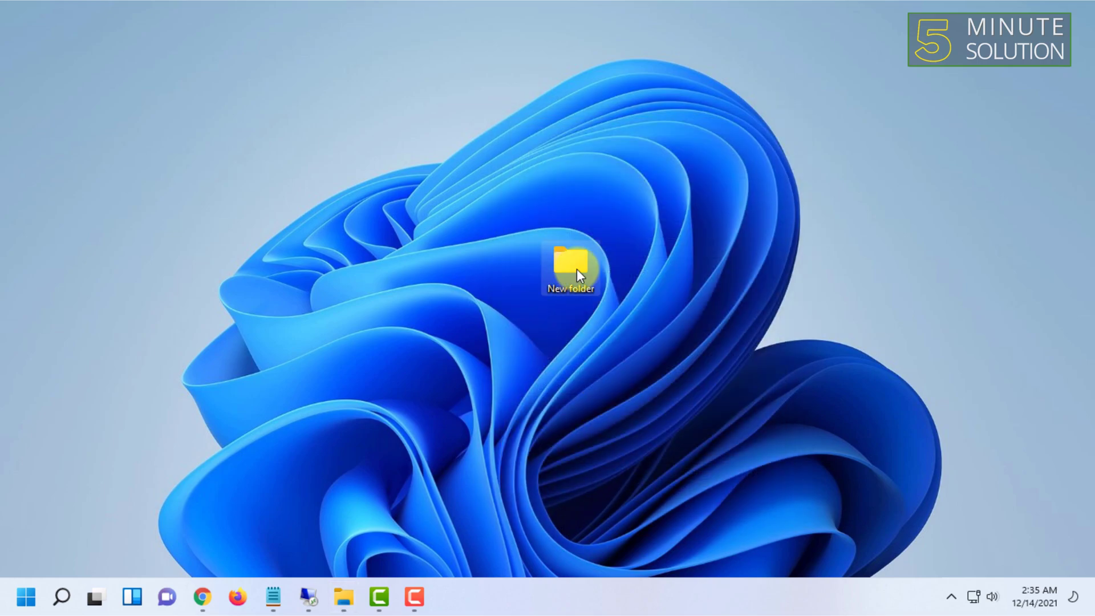
pyautogui.rightClick(654, 258)
pyautogui.click(699, 290)
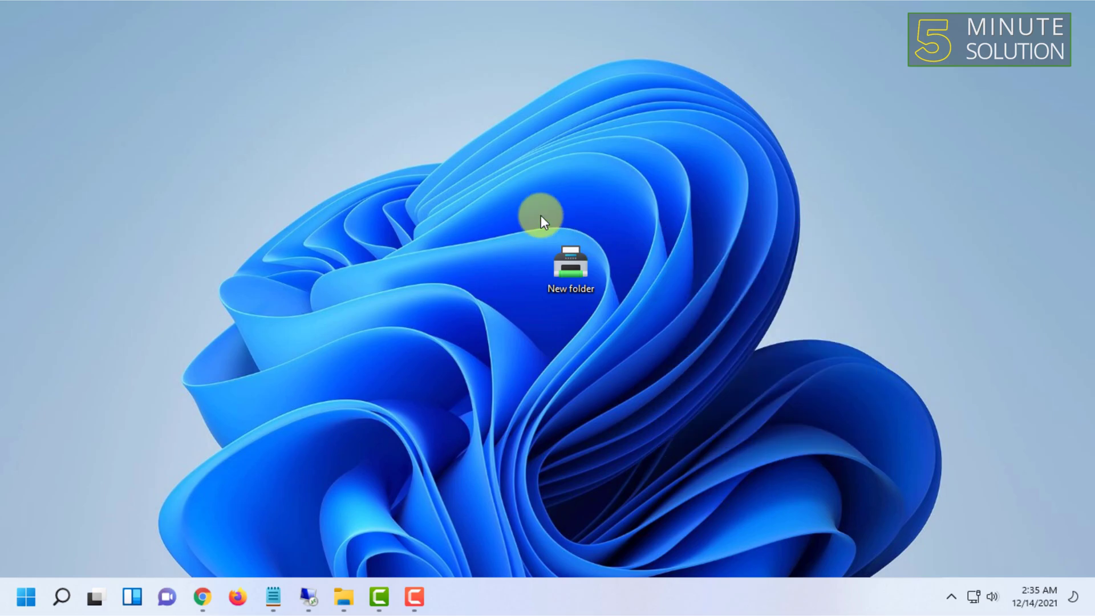
pyautogui.moveTo(514, 204); pyautogui.dragTo(657, 289)
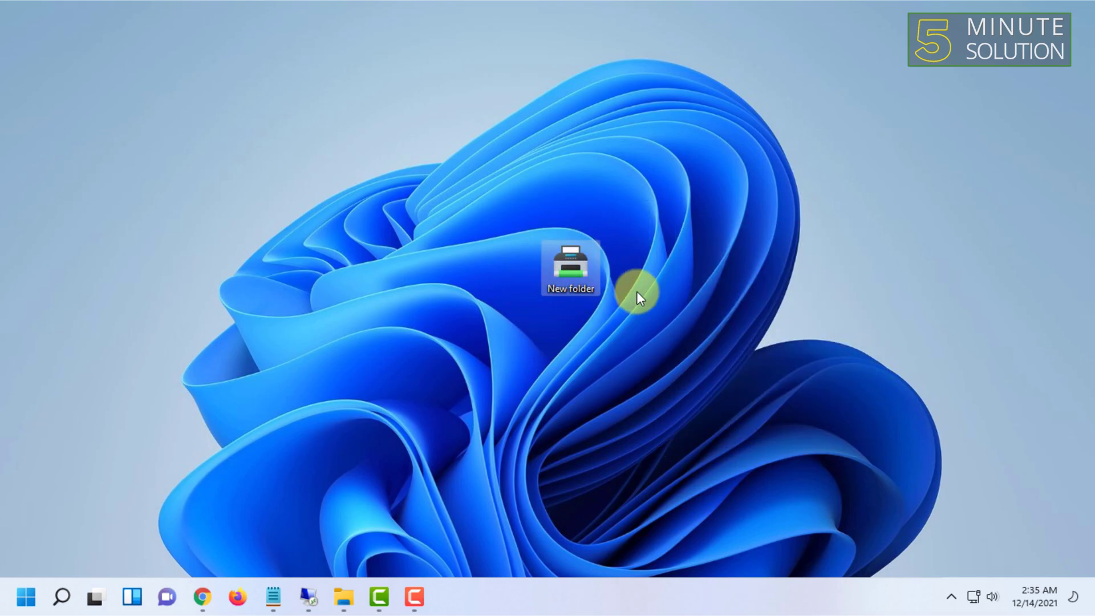